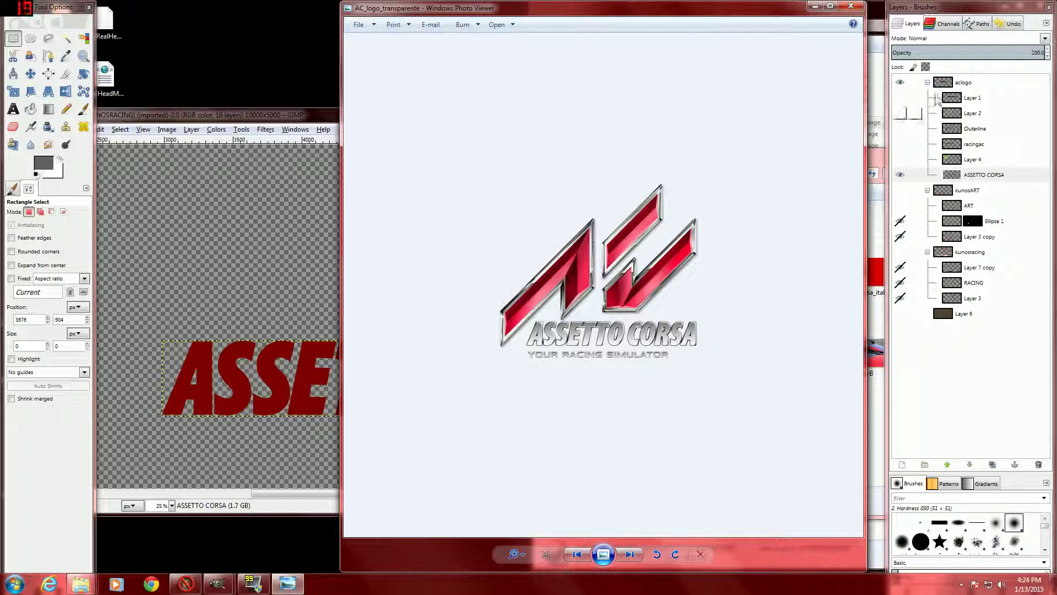
# - Bring the GIMP image with the red ASSETTO CORSA lettering in front of the reference logo
pyautogui.click(315, 122)
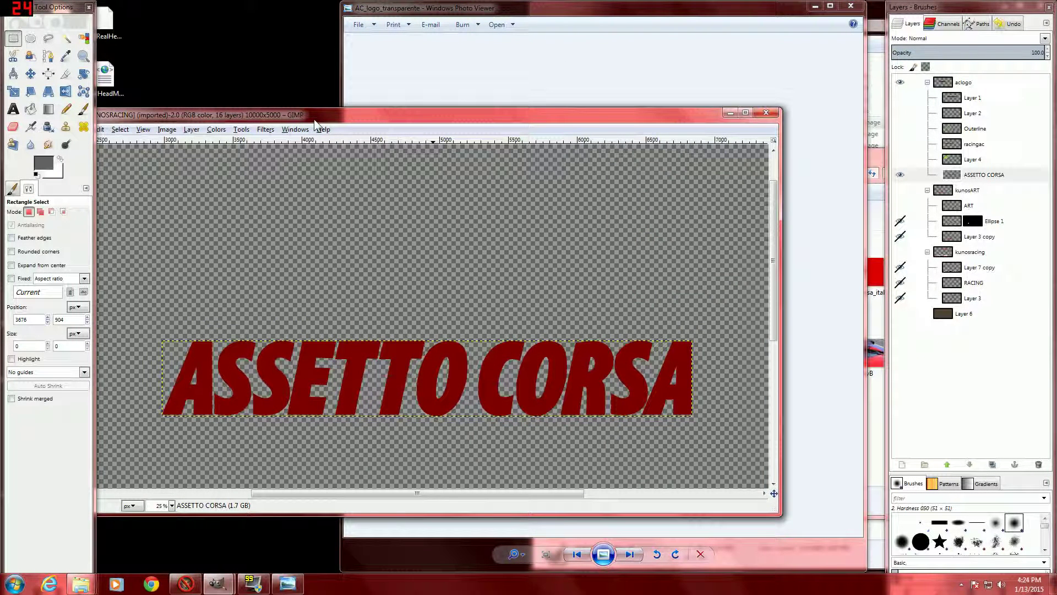
pyautogui.scroll(-2, 317, 154)
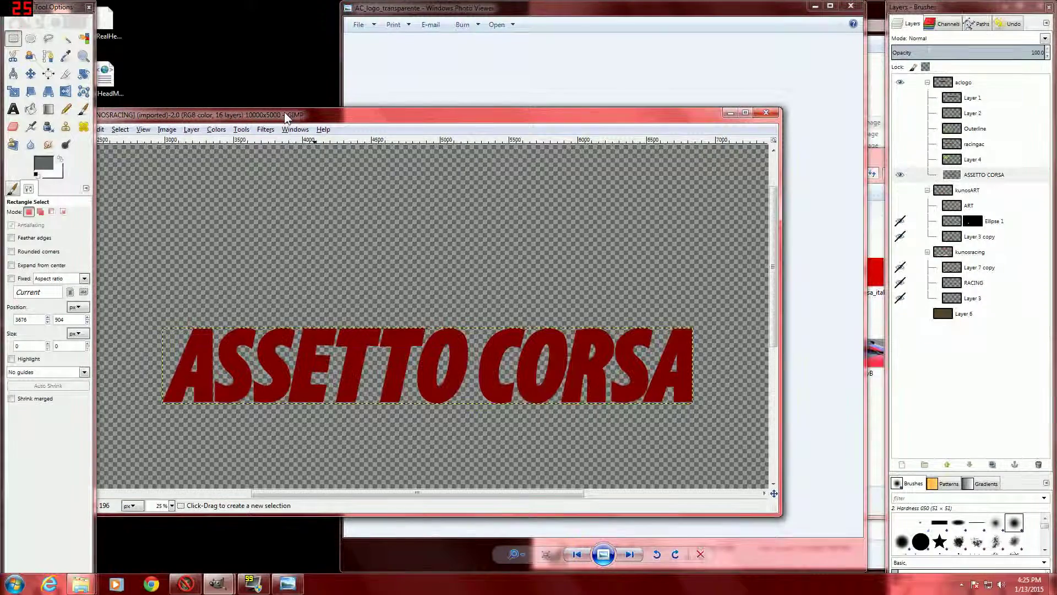
# - Reposition the image window and select the letter shapes with Layer > Transparency > Alpha to Selection
pyautogui.moveTo(278, 120); pyautogui.dragTo(343, 103)
pyautogui.click(240, 115)
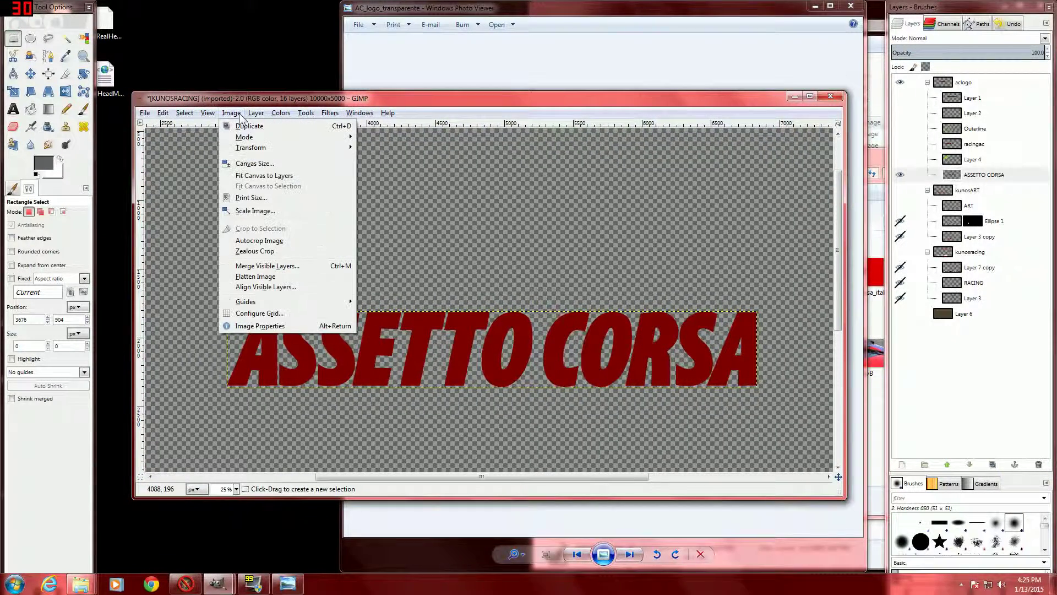
pyautogui.click(240, 115)
pyautogui.click(257, 113)
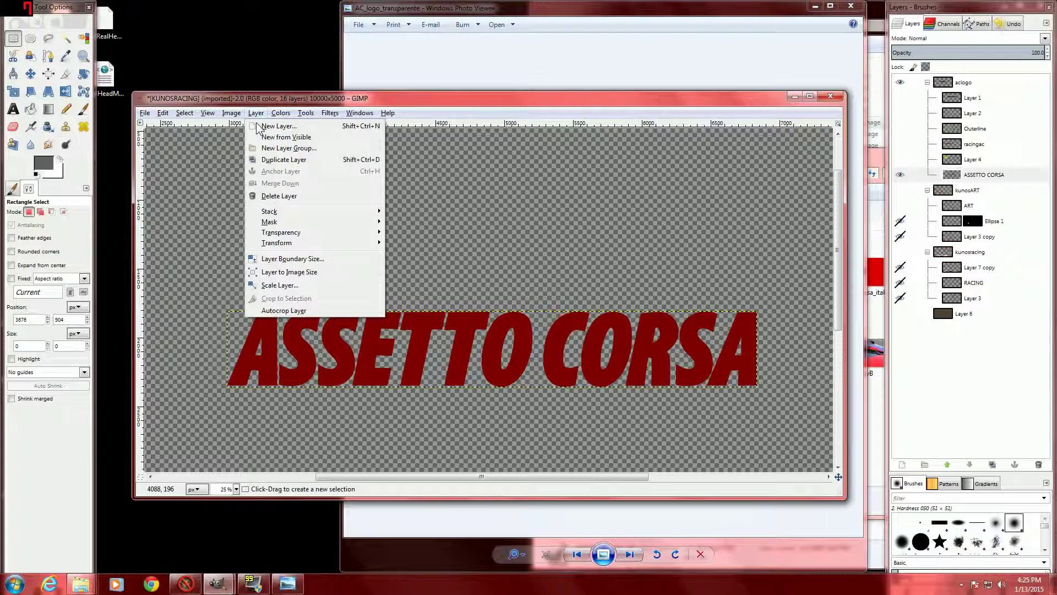
pyautogui.moveTo(319, 235)
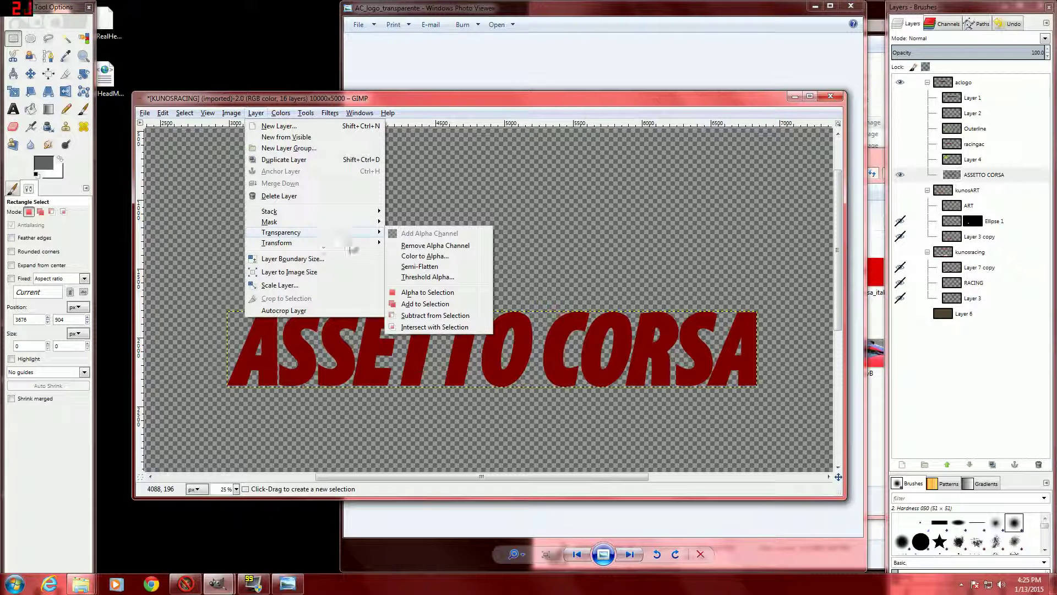
pyautogui.click(429, 293)
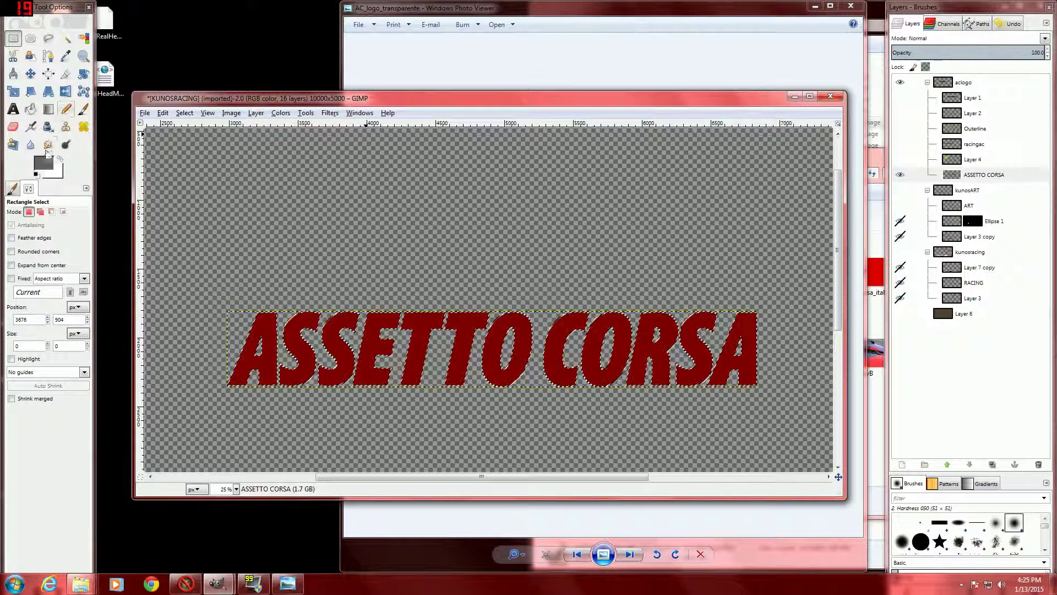
# - Darken the foreground colour to a deep grey (V about 18), checking it against the reference logo
pyautogui.click(44, 161)
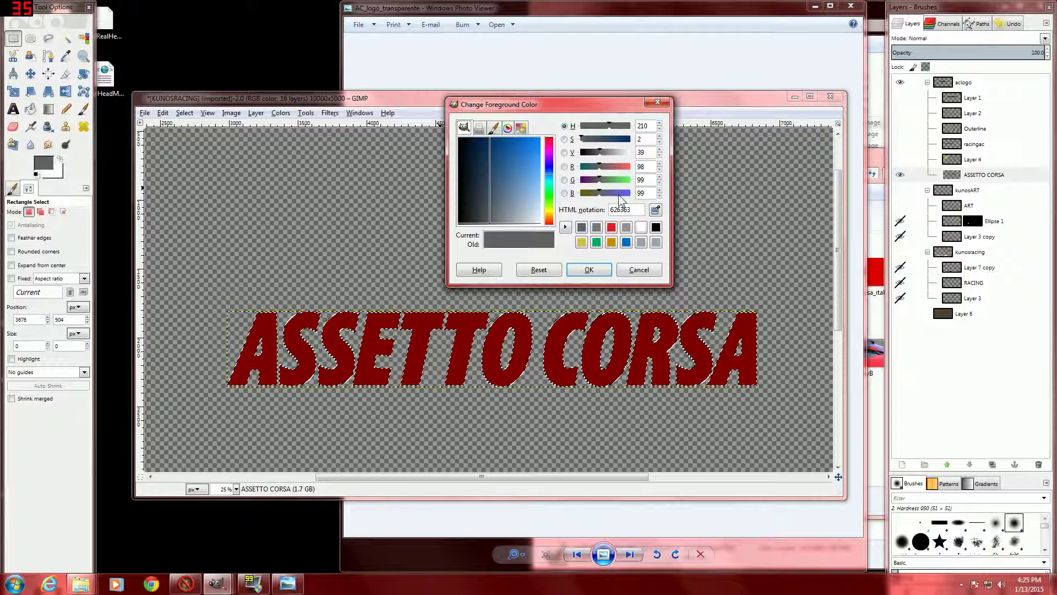
pyautogui.click(659, 155)
pyautogui.click(660, 155)
pyautogui.click(660, 156)
pyautogui.click(660, 155)
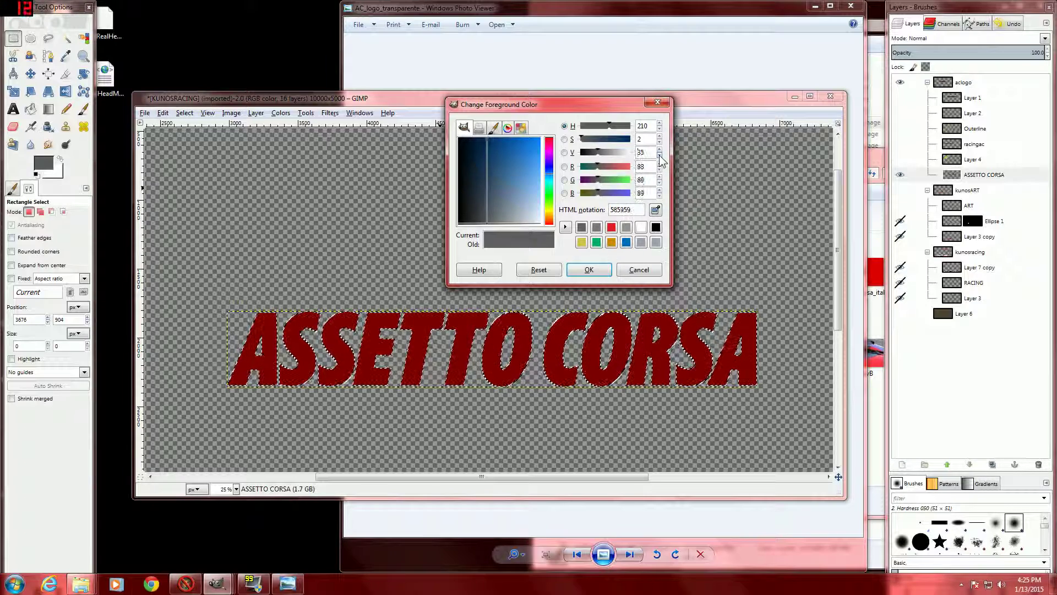
pyautogui.click(660, 155)
pyautogui.click(659, 155)
pyautogui.click(659, 155)
pyautogui.click(660, 156)
pyautogui.click(659, 155)
pyautogui.click(659, 155)
pyautogui.click(660, 155)
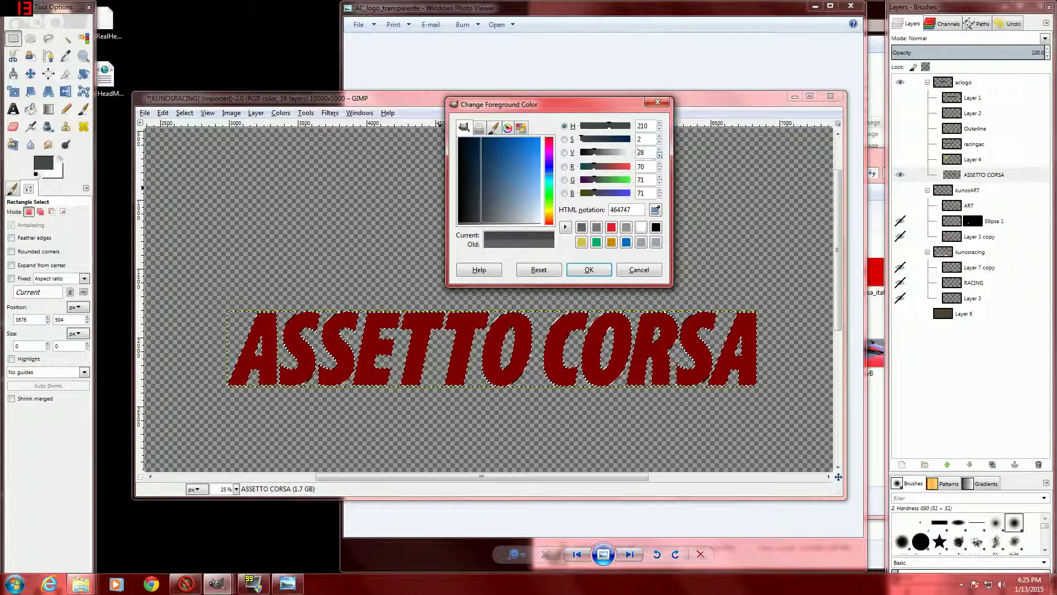
pyautogui.click(292, 585)
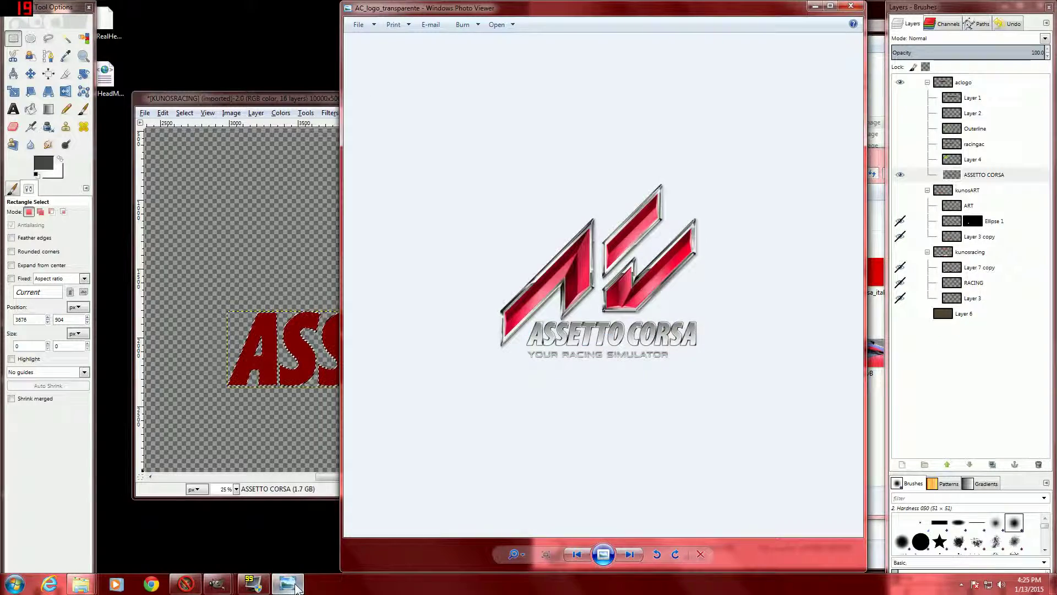
pyautogui.click(296, 587)
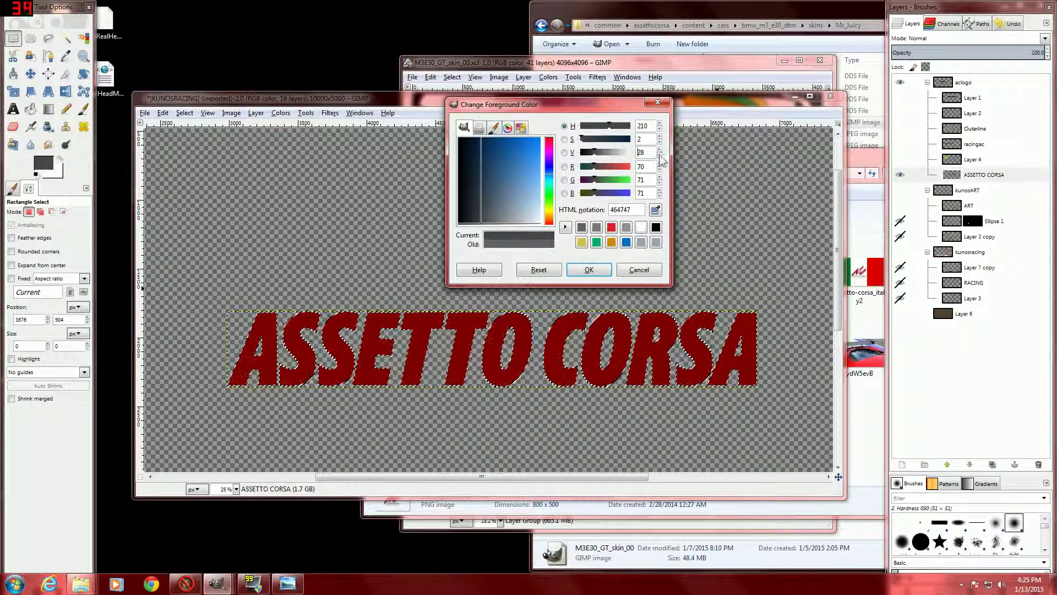
pyautogui.click(659, 156)
pyautogui.click(659, 155)
pyautogui.click(660, 155)
pyautogui.click(660, 155)
pyautogui.click(660, 155)
pyautogui.click(660, 155)
pyautogui.click(660, 155)
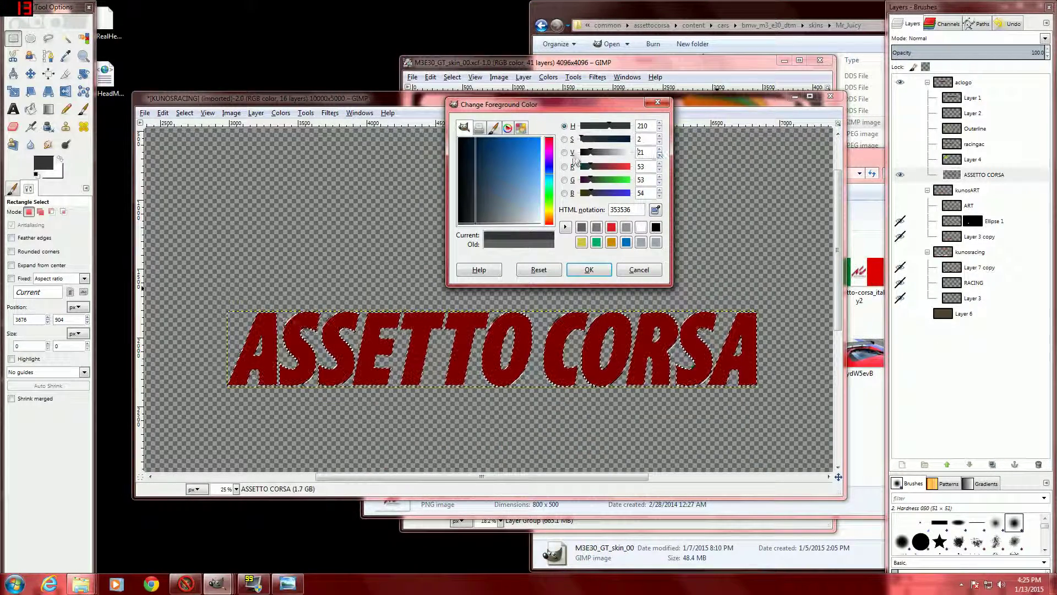
# - Paint dark grey over all the selected letters with the Pencil, redoing the first stroke
pyautogui.click(65, 110)
pyautogui.moveTo(247, 341)
pyautogui.mouseDown()
pyautogui.moveTo(261, 347)
pyautogui.moveTo(239, 377)
pyautogui.moveTo(293, 376)
pyautogui.moveTo(306, 361)
pyautogui.mouseUp()
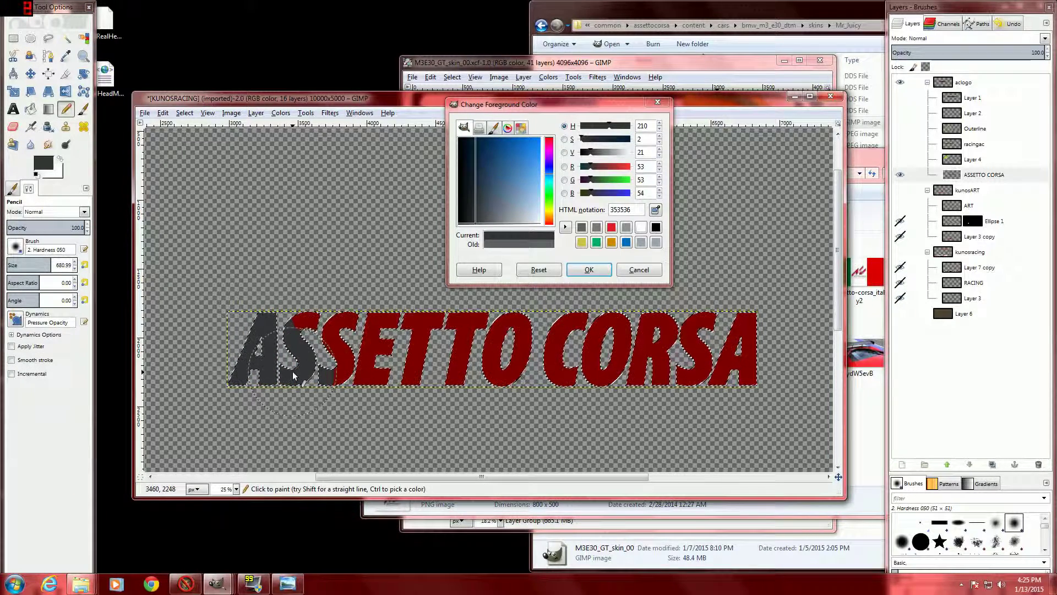
pyautogui.hotkey('ctrl', 'z')
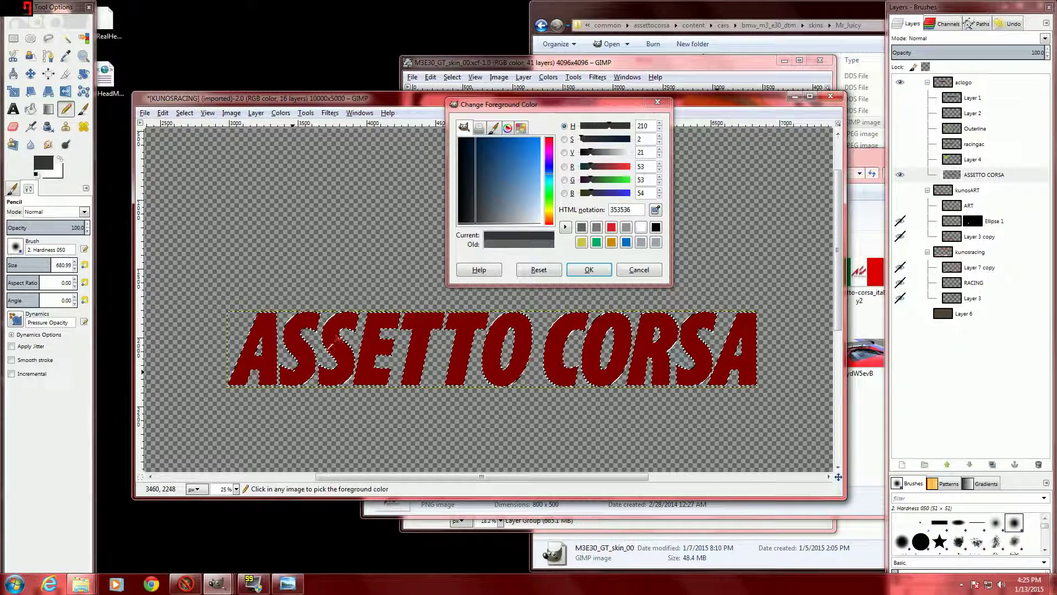
pyautogui.click(660, 157)
pyautogui.click(659, 157)
pyautogui.click(659, 157)
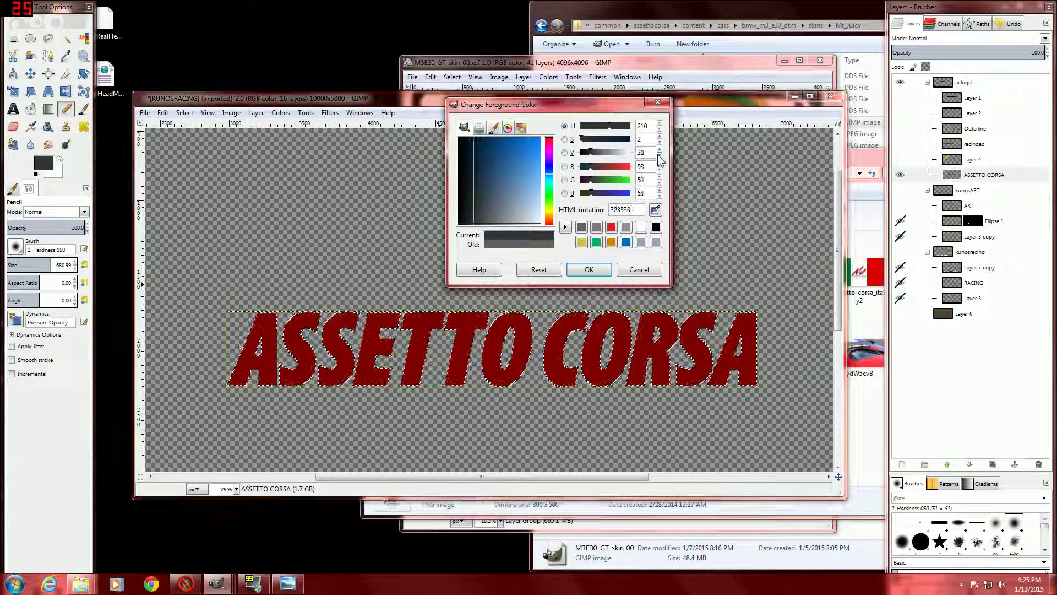
pyautogui.click(253, 351)
pyautogui.moveTo(253, 351)
pyautogui.mouseDown()
pyautogui.moveTo(277, 373)
pyautogui.moveTo(526, 365)
pyautogui.moveTo(753, 392)
pyautogui.moveTo(779, 342)
pyautogui.moveTo(402, 340)
pyautogui.moveTo(277, 326)
pyautogui.mouseUp()
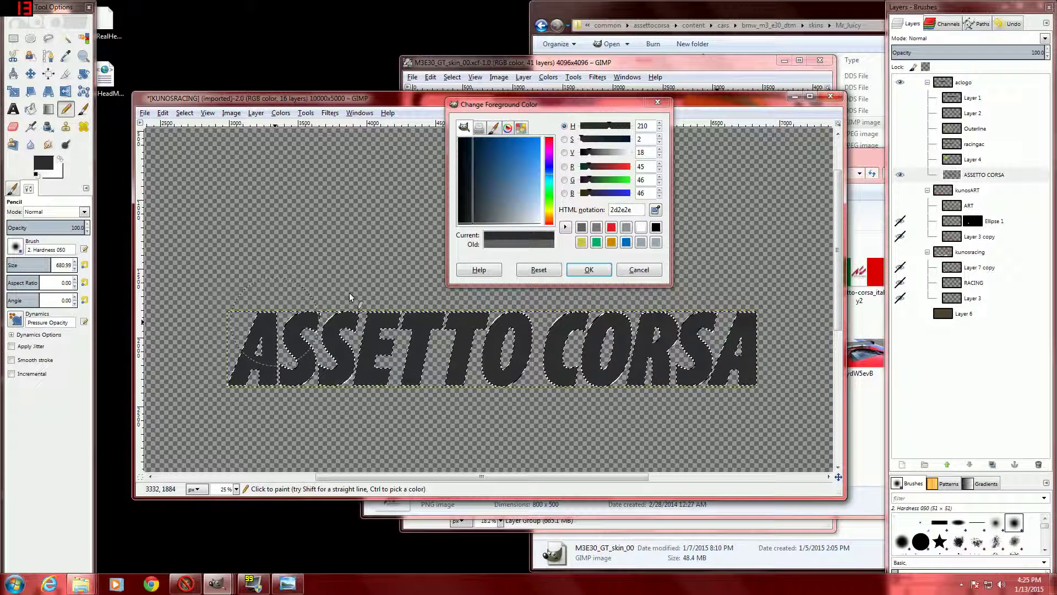
pyautogui.click(638, 269)
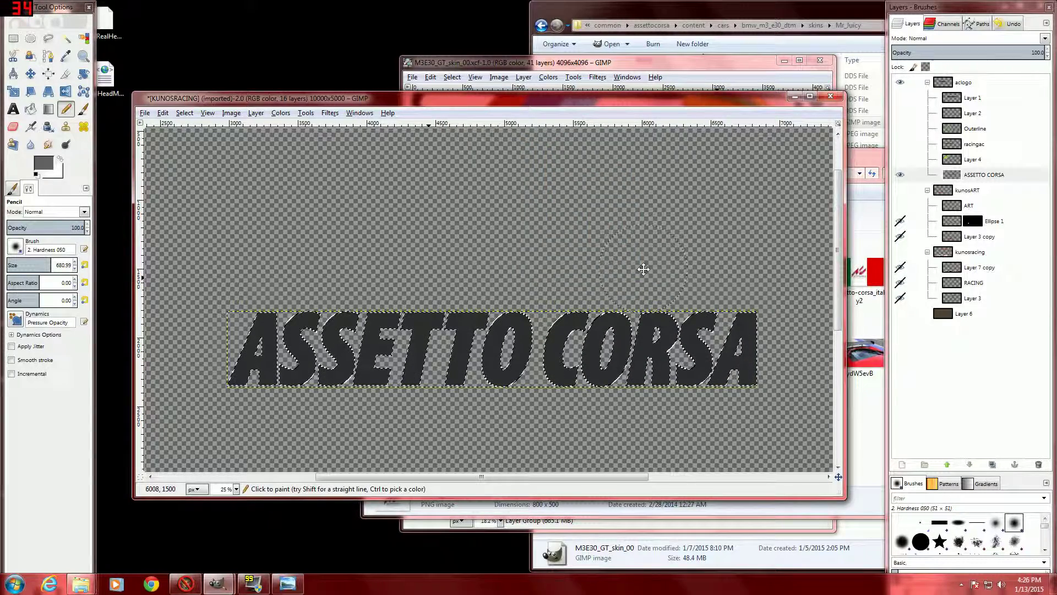
pyautogui.moveTo(642, 269); pyautogui.dragTo(637, 250)
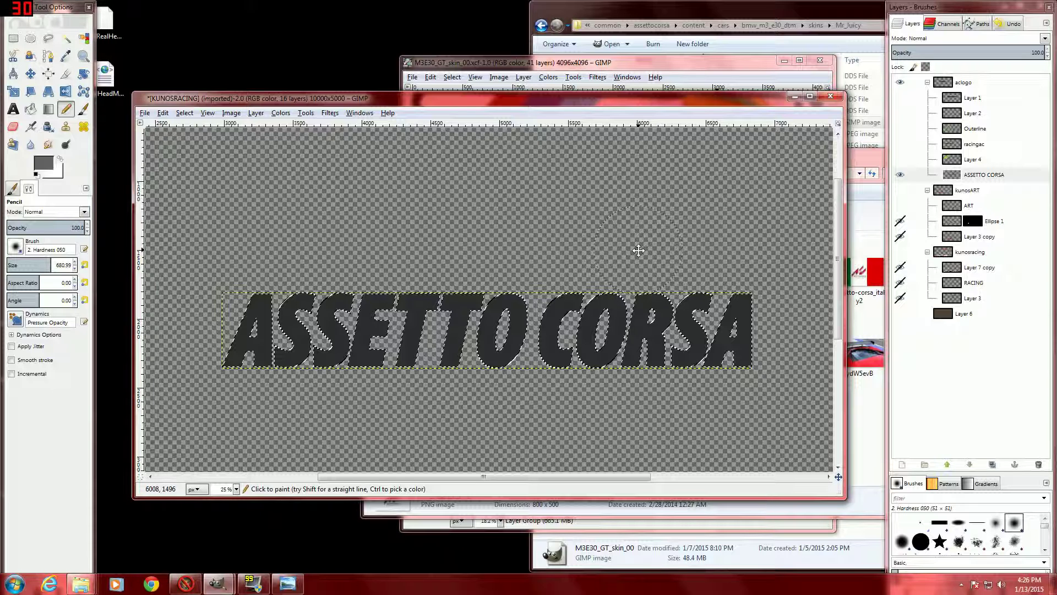
# - Shrink the letter selection inward by 10 px
pyautogui.click(183, 114)
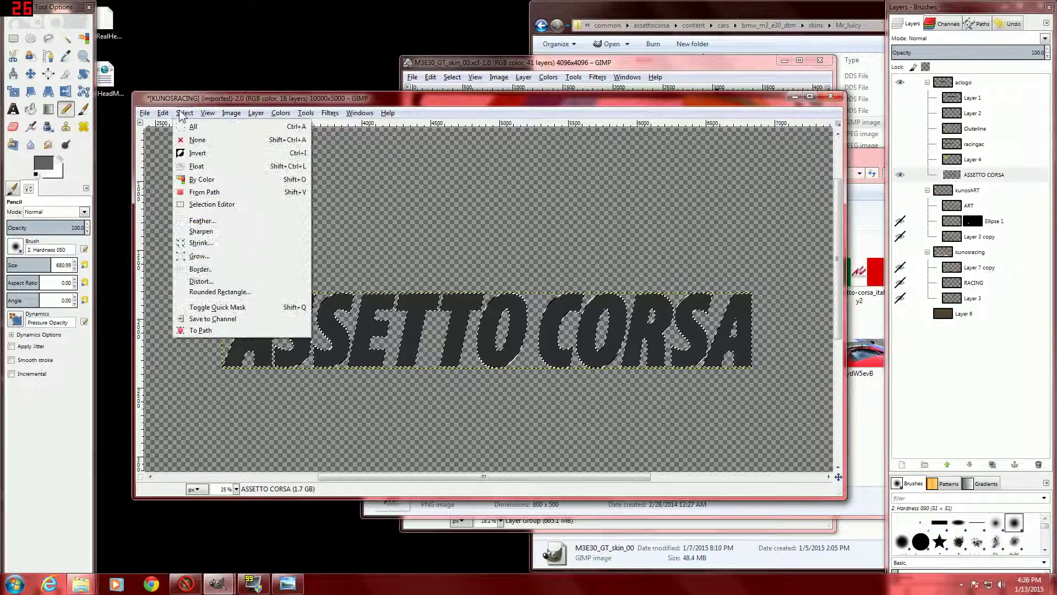
pyautogui.click(212, 244)
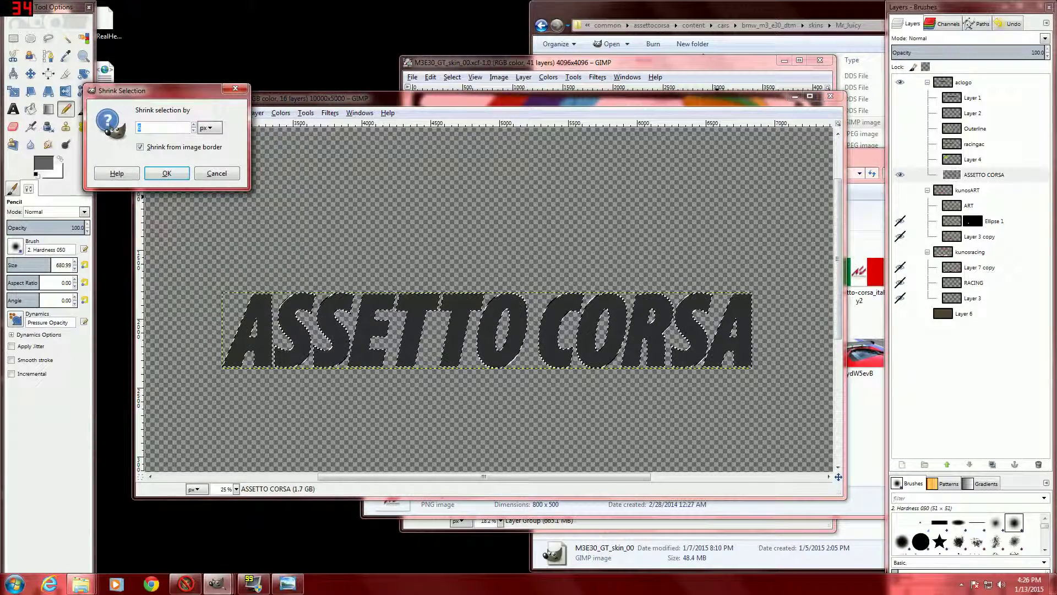
pyautogui.write('10')
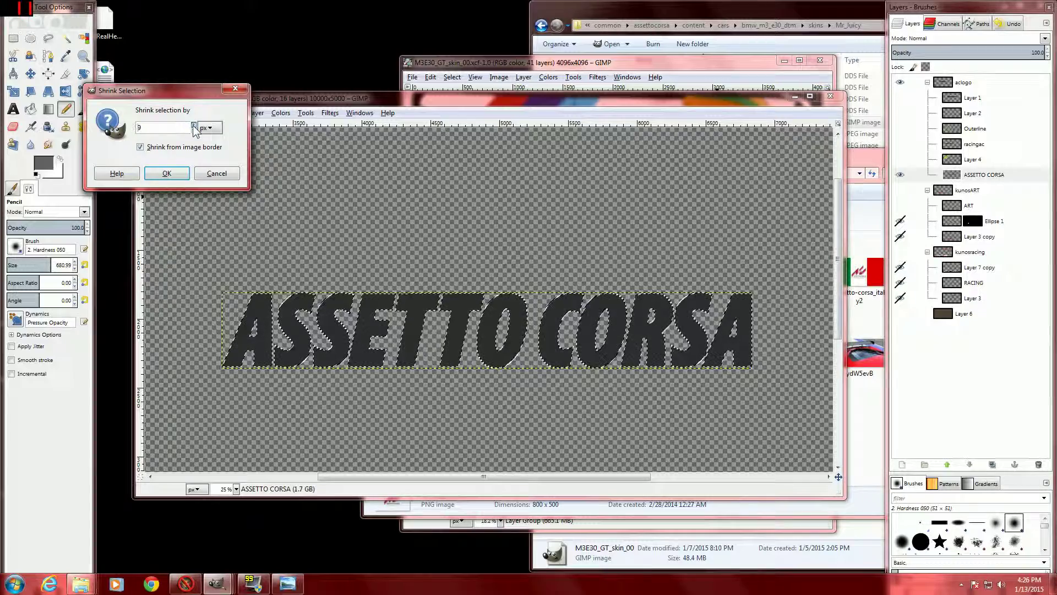
pyautogui.click(187, 174)
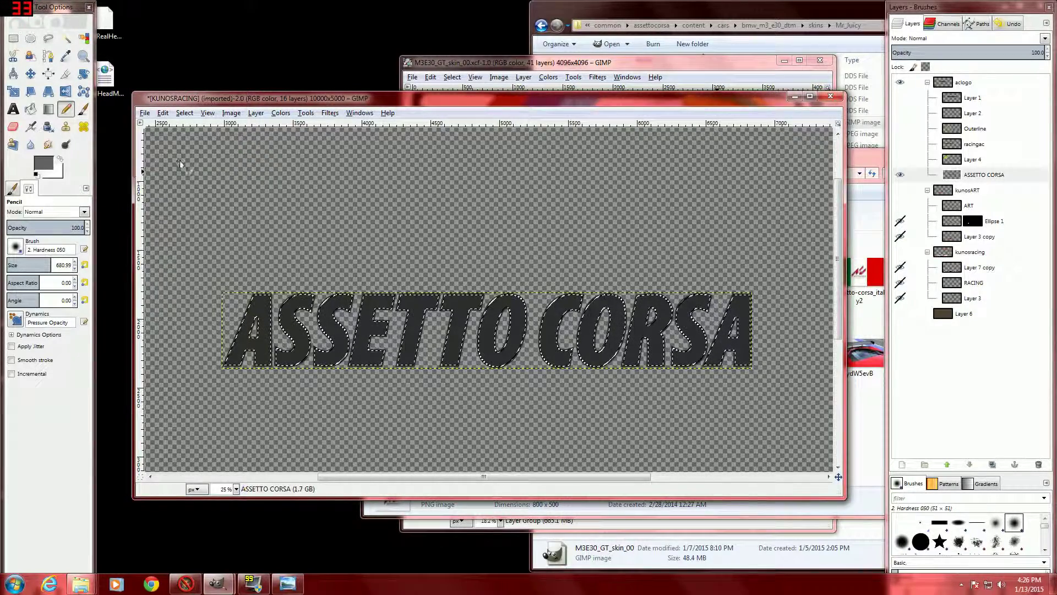
# - Paint the shrunk selection white, leaving a thin dark grey outline around the letters
pyautogui.click(44, 163)
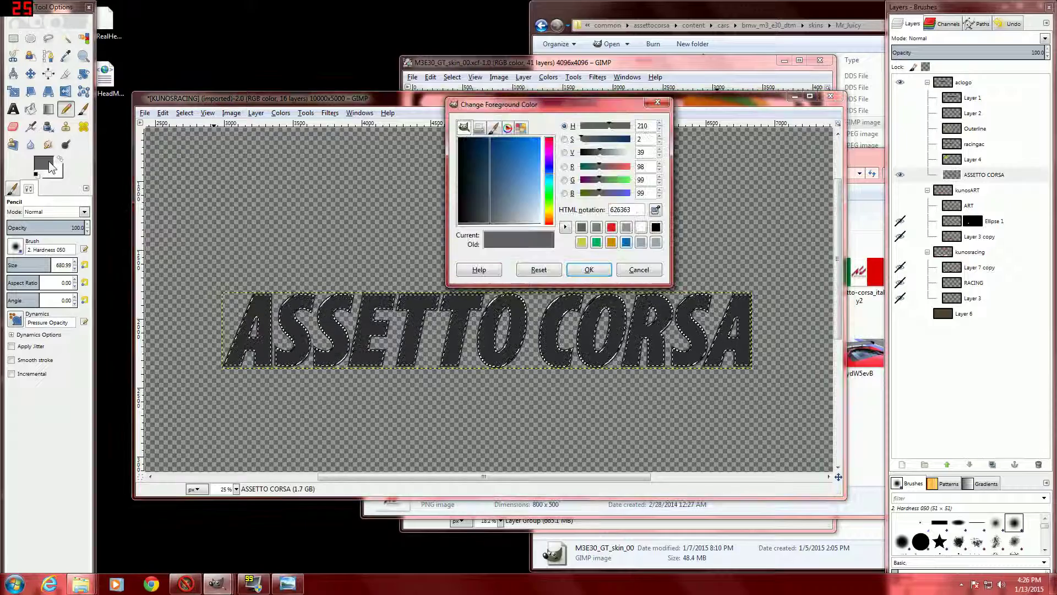
pyautogui.click(641, 227)
pyautogui.click(589, 269)
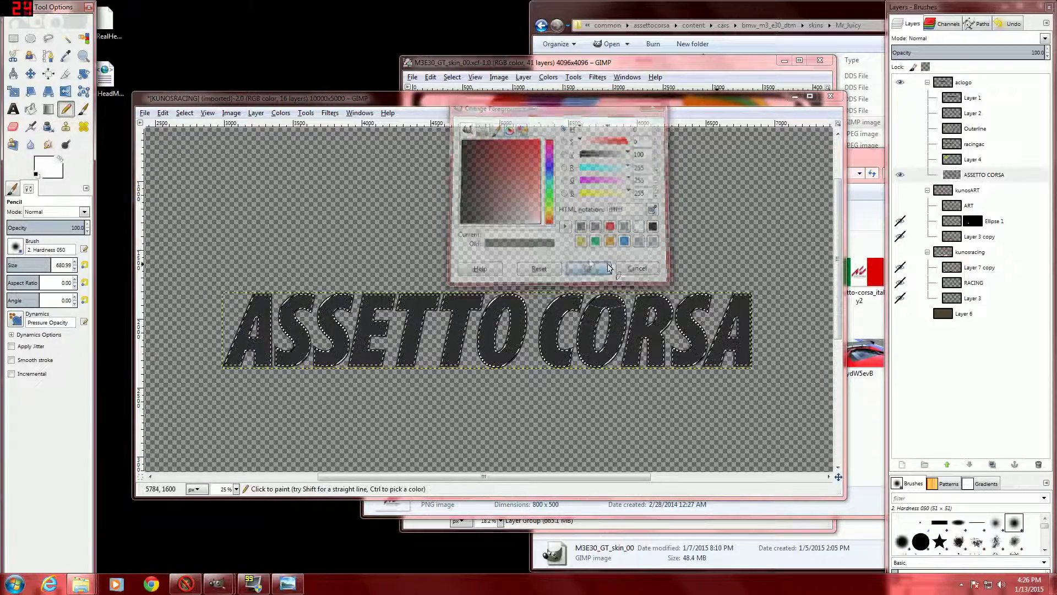
pyautogui.moveTo(259, 319)
pyautogui.mouseDown()
pyautogui.moveTo(756, 328)
pyautogui.moveTo(605, 361)
pyautogui.moveTo(229, 359)
pyautogui.mouseUp()
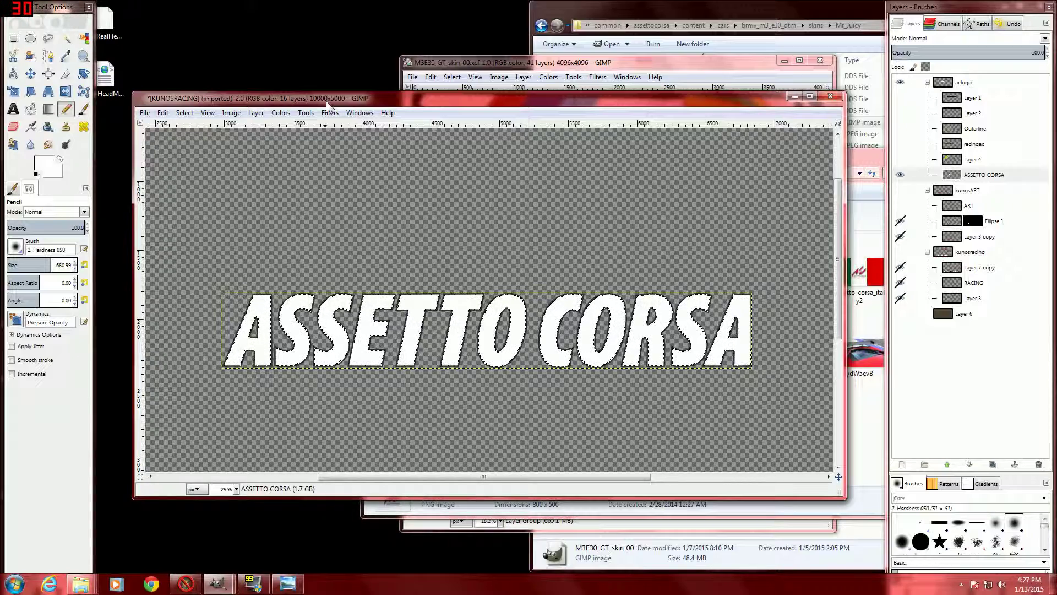
pyautogui.hscroll(2, 302, 132)
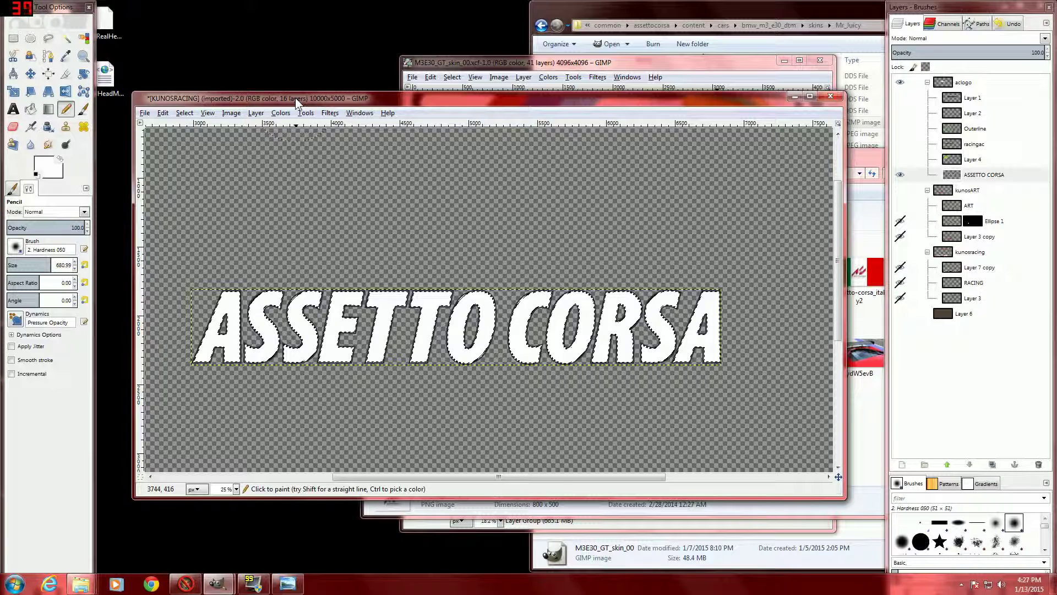
pyautogui.hscroll(-2, 295, 98)
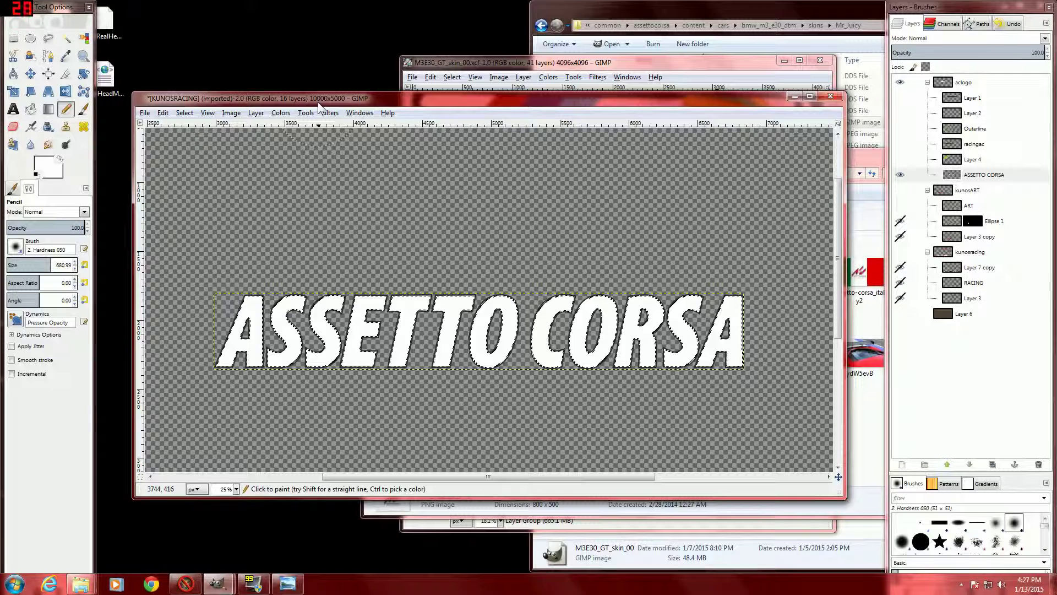
pyautogui.click(187, 114)
# - Shrink the selection a further 6 px so it sits inside the white letters
pyautogui.click(213, 243)
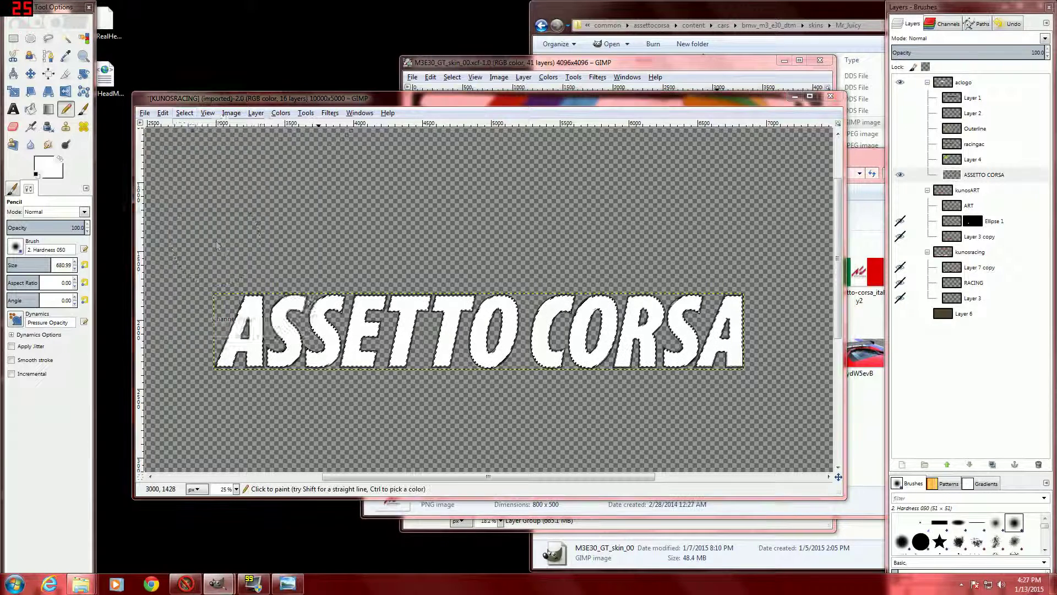
pyautogui.click(207, 144)
pyautogui.click(208, 144)
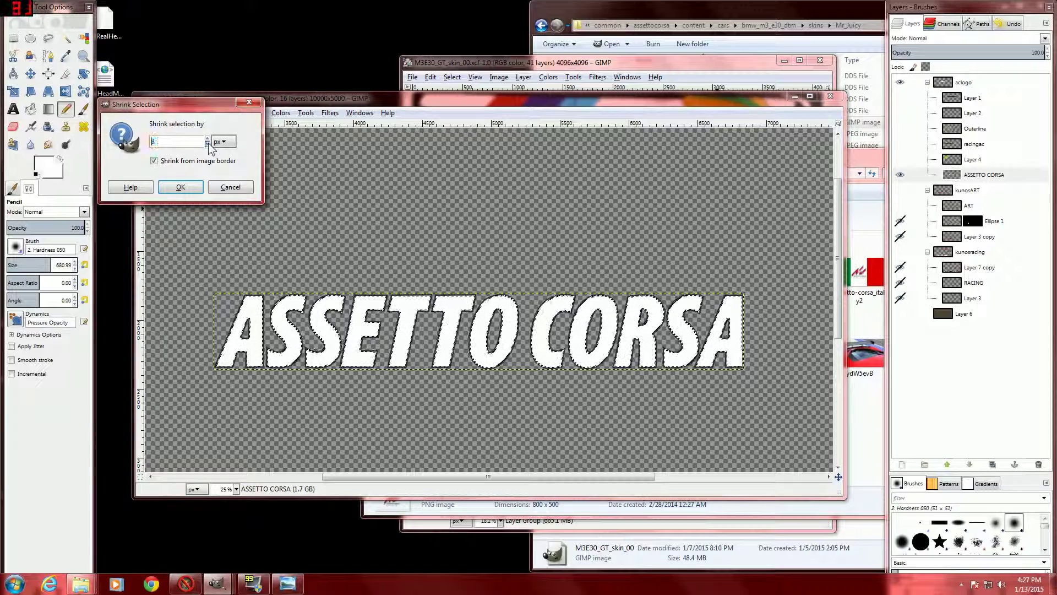
pyautogui.click(208, 144)
pyautogui.click(208, 144)
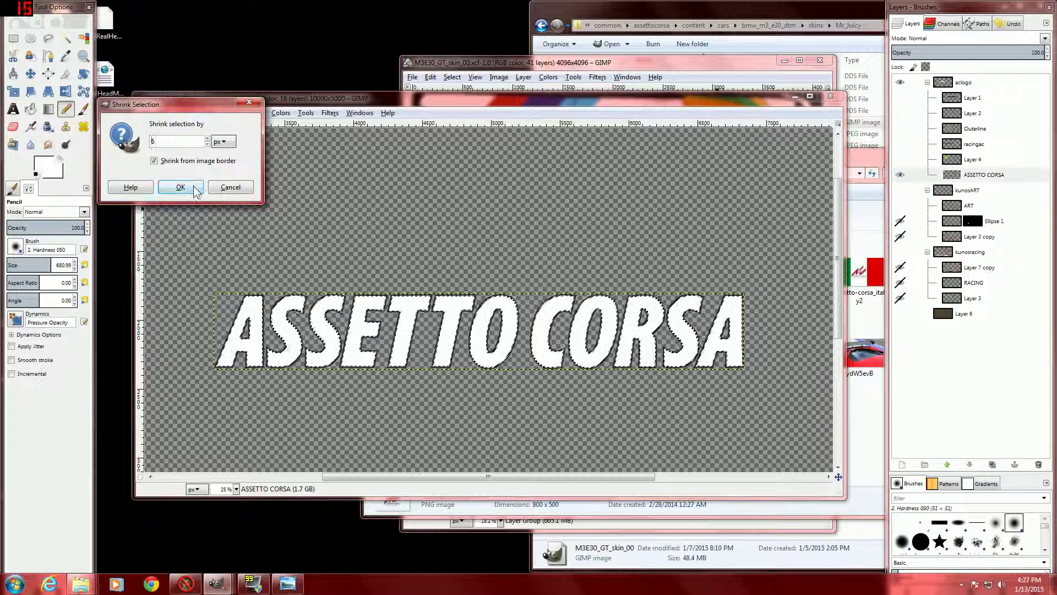
pyautogui.click(208, 143)
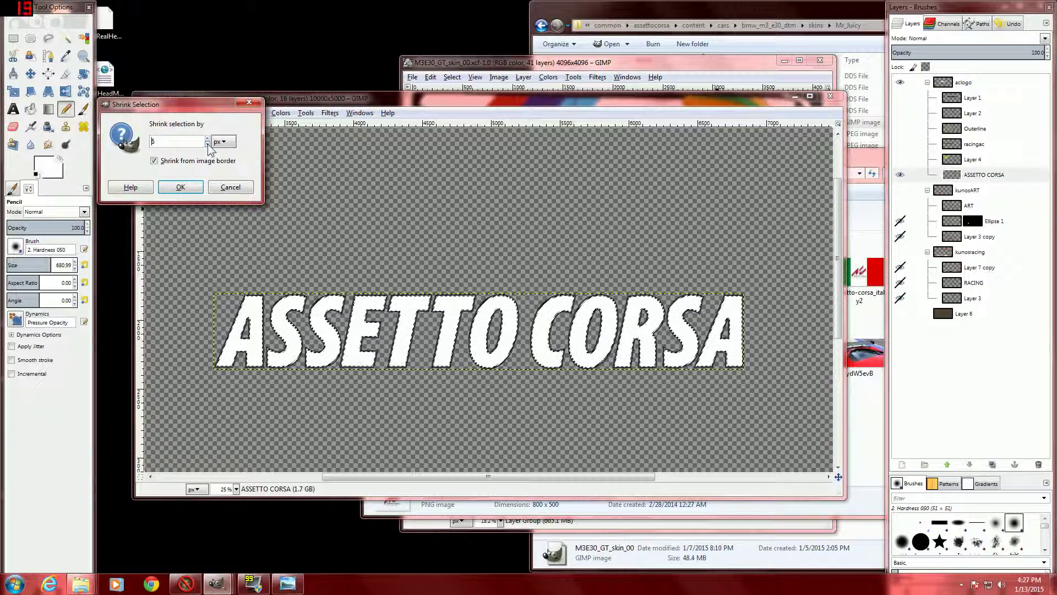
pyautogui.click(208, 138)
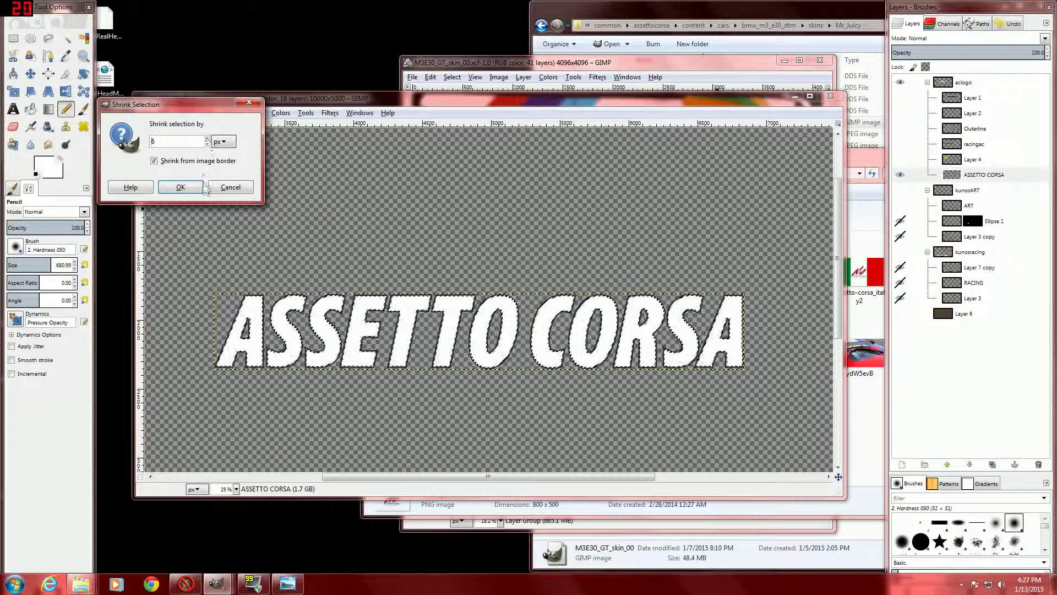
pyautogui.click(203, 188)
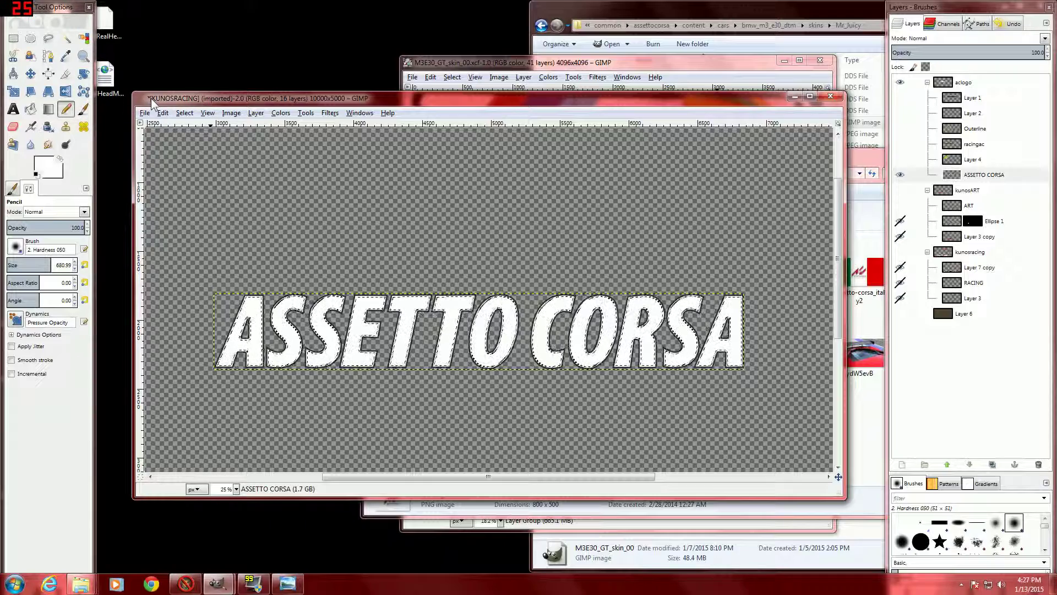
# - Switch to the Blend tool and set the foreground colour to dark grey 626363
pyautogui.moveTo(153, 128); pyautogui.dragTo(209, 146)
pyautogui.moveTo(62, 115); pyautogui.dragTo(51, 118)
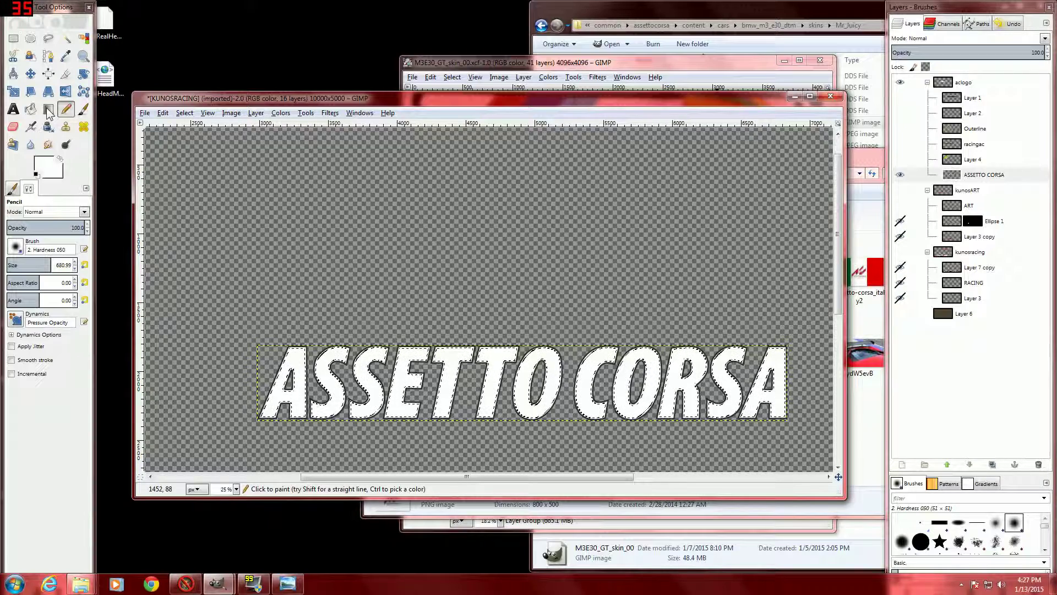
pyautogui.click(48, 110)
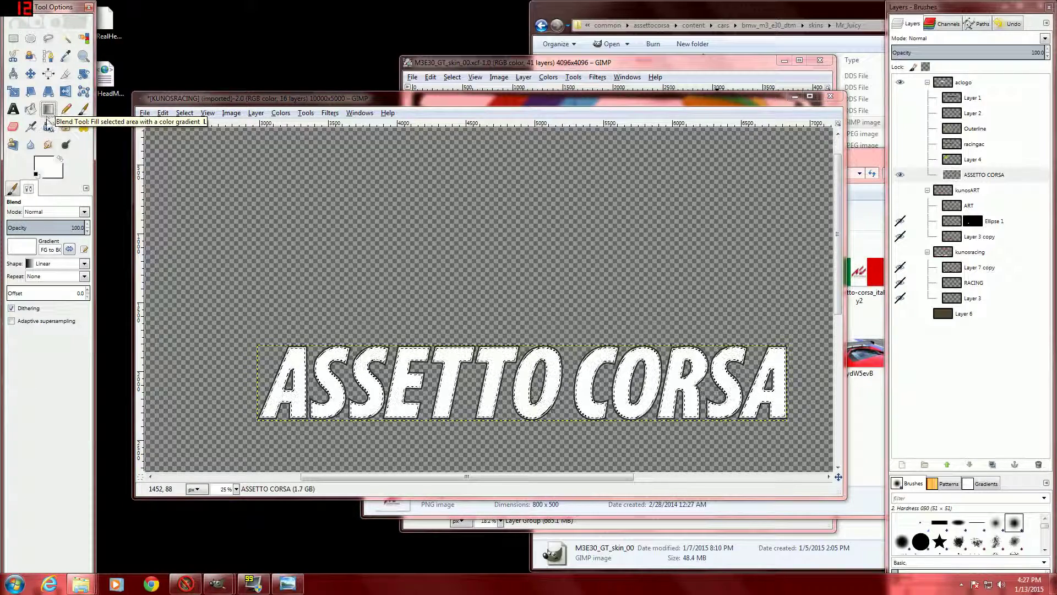
pyautogui.click(49, 164)
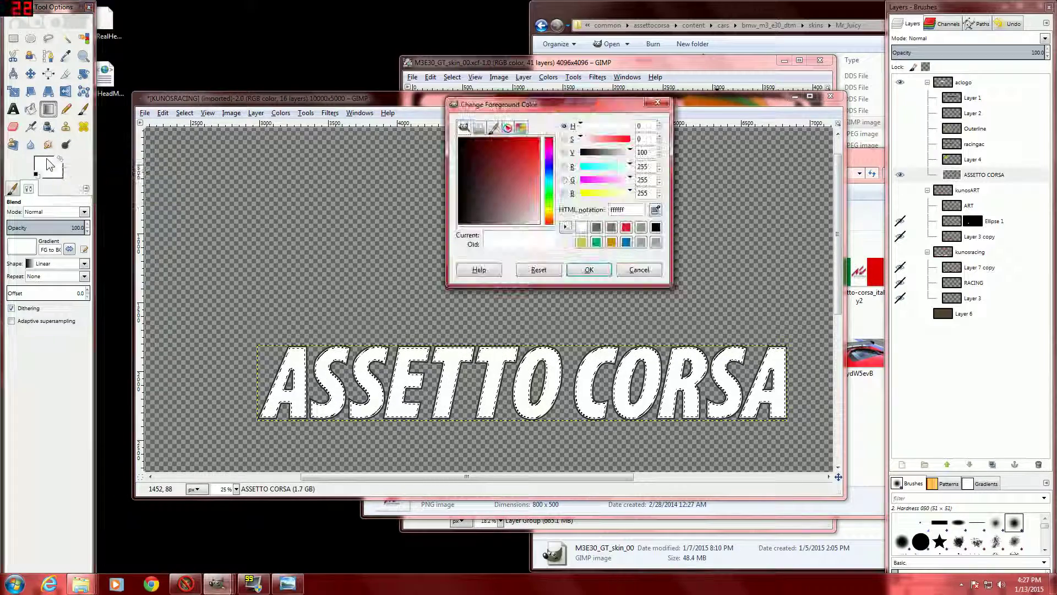
pyautogui.click(596, 228)
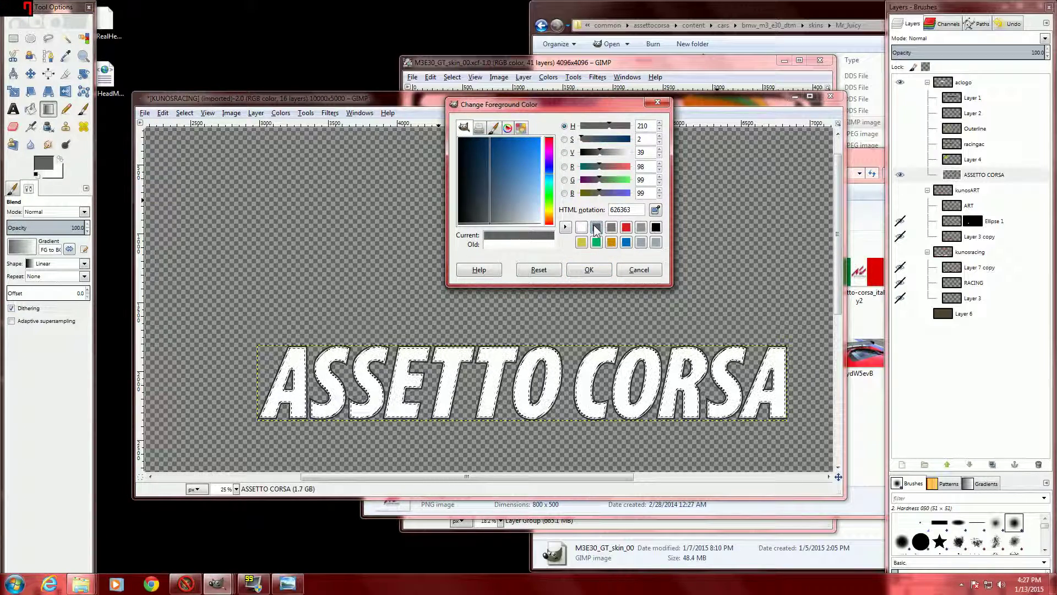
pyautogui.click(574, 272)
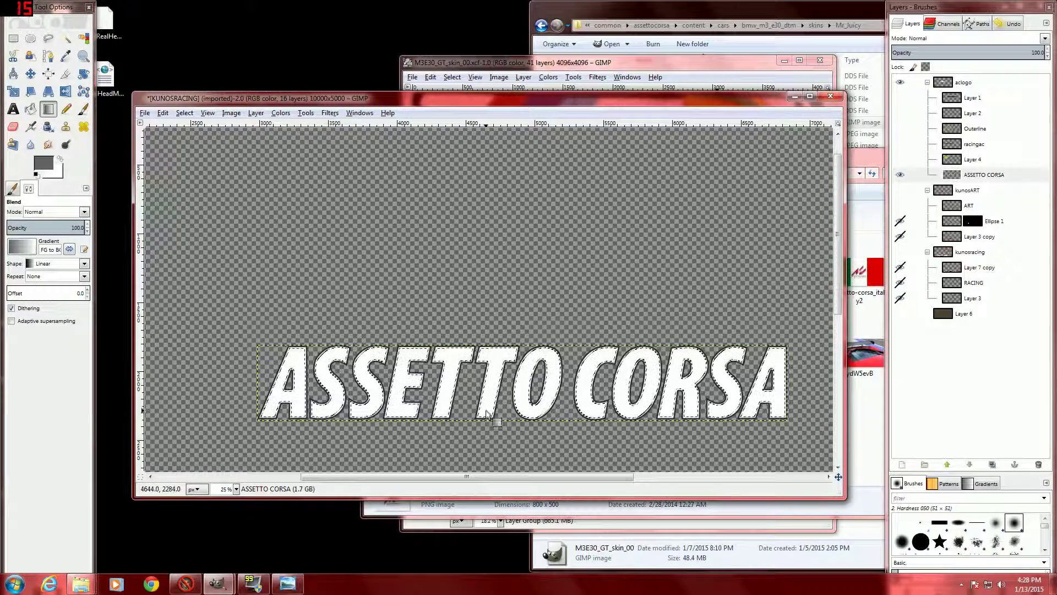
# - Fill the letters with a downward 626363-to-white gradient, then bring up the reference logo
pyautogui.moveTo(486, 413); pyautogui.dragTo(478, 336)
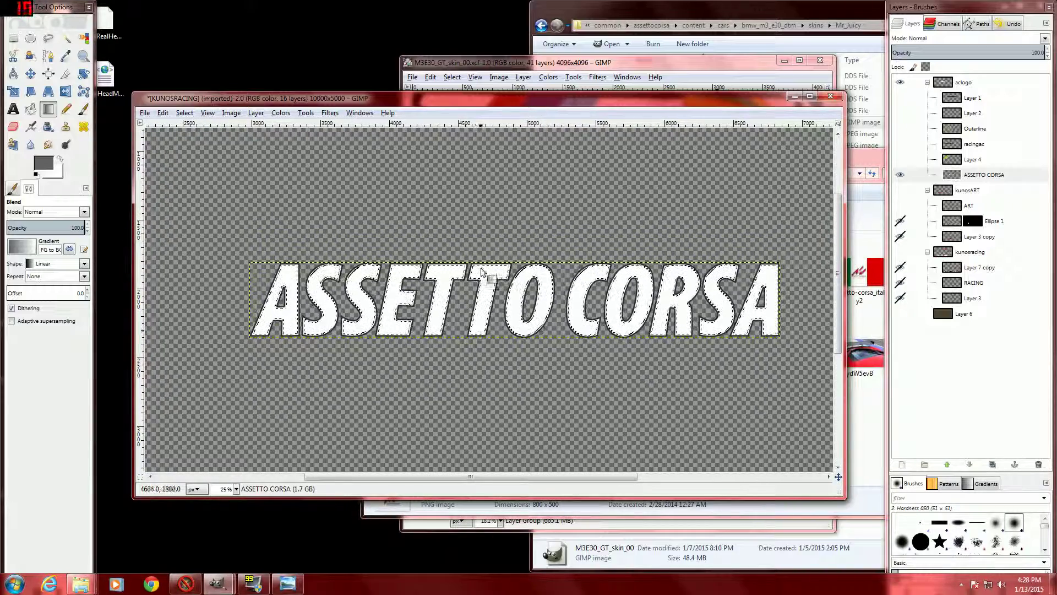
pyautogui.moveTo(484, 268); pyautogui.dragTo(482, 348)
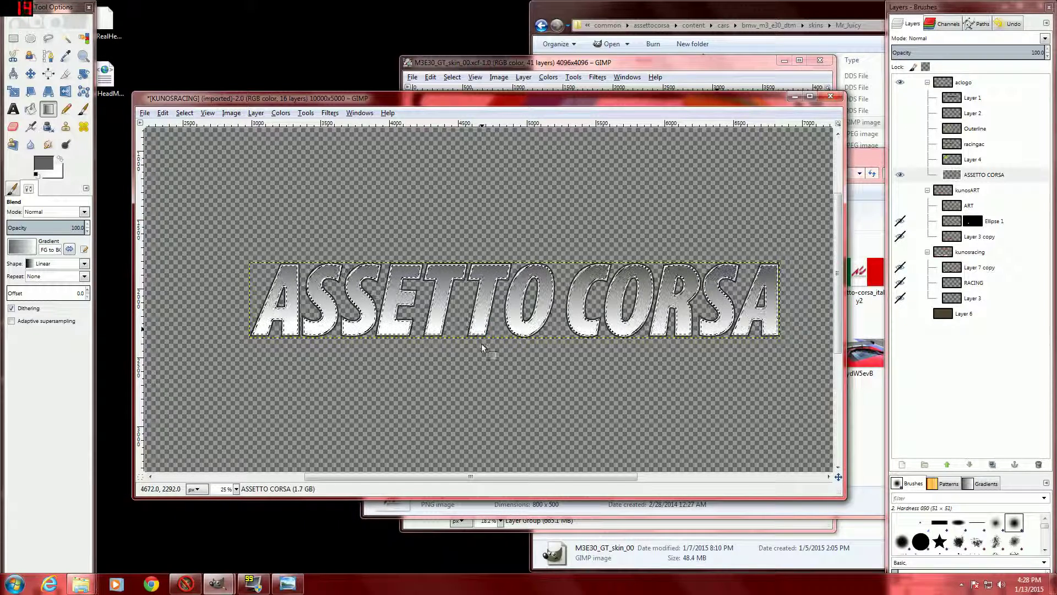
pyautogui.click(287, 583)
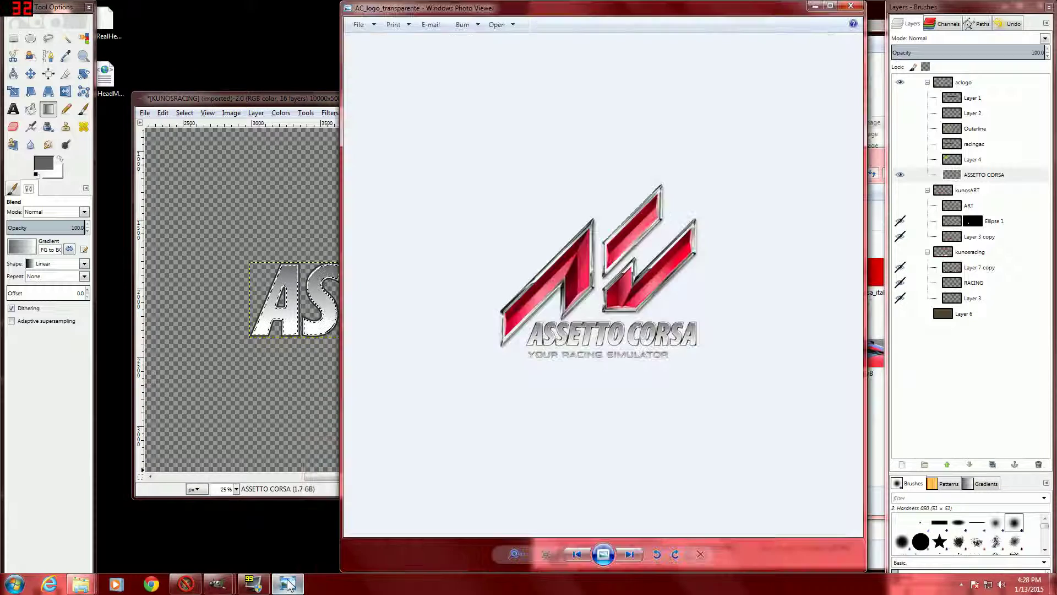
# - Replace the first gradient with a new grey-to-white gradient drawn down from the T
pyautogui.click(230, 97)
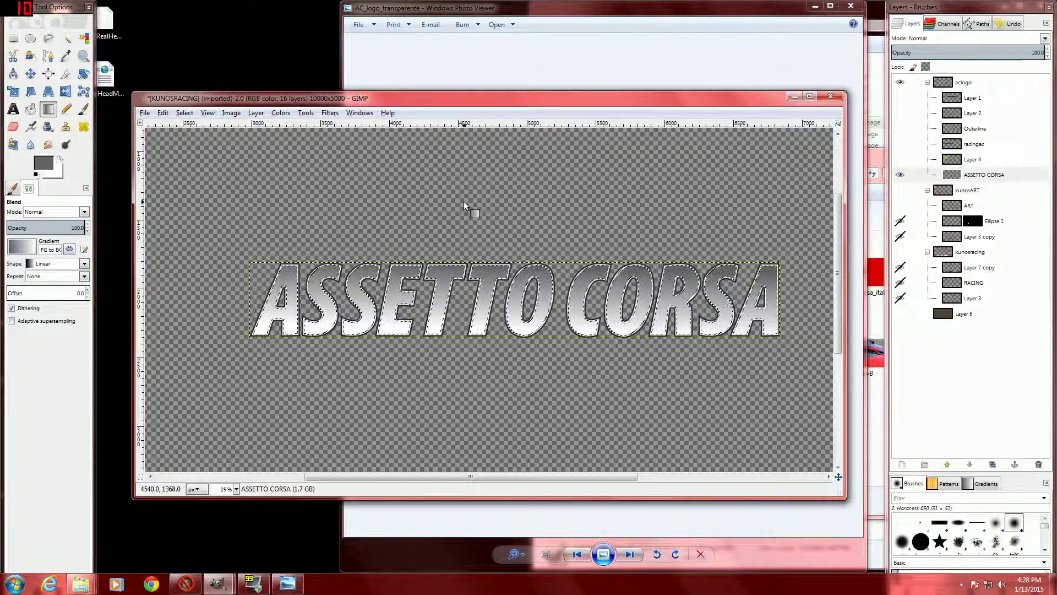
pyautogui.moveTo(464, 206); pyautogui.dragTo(465, 216)
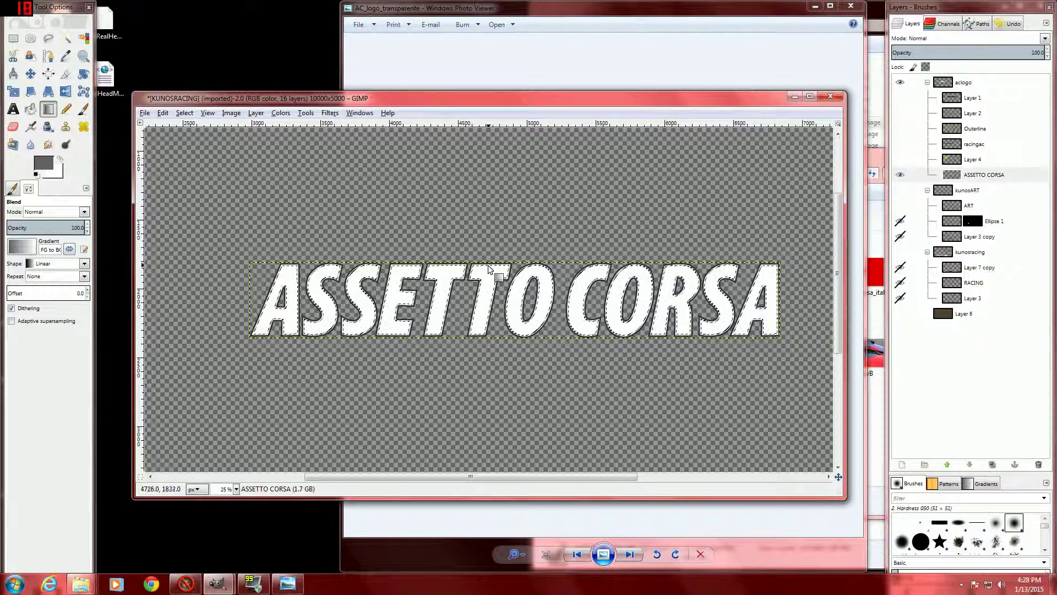
pyautogui.moveTo(489, 268); pyautogui.dragTo(486, 333)
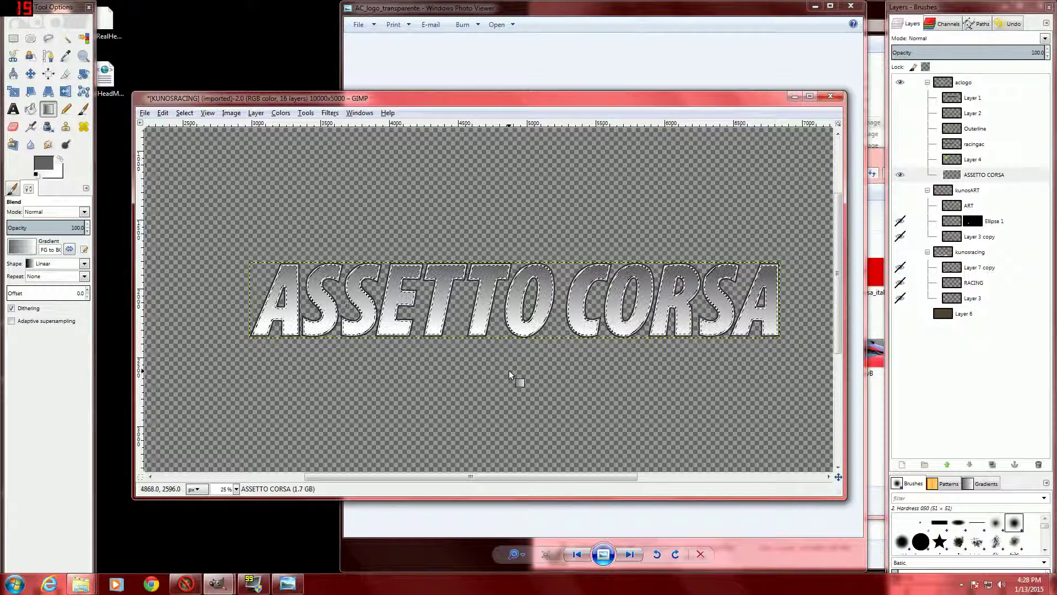
pyautogui.click(482, 10)
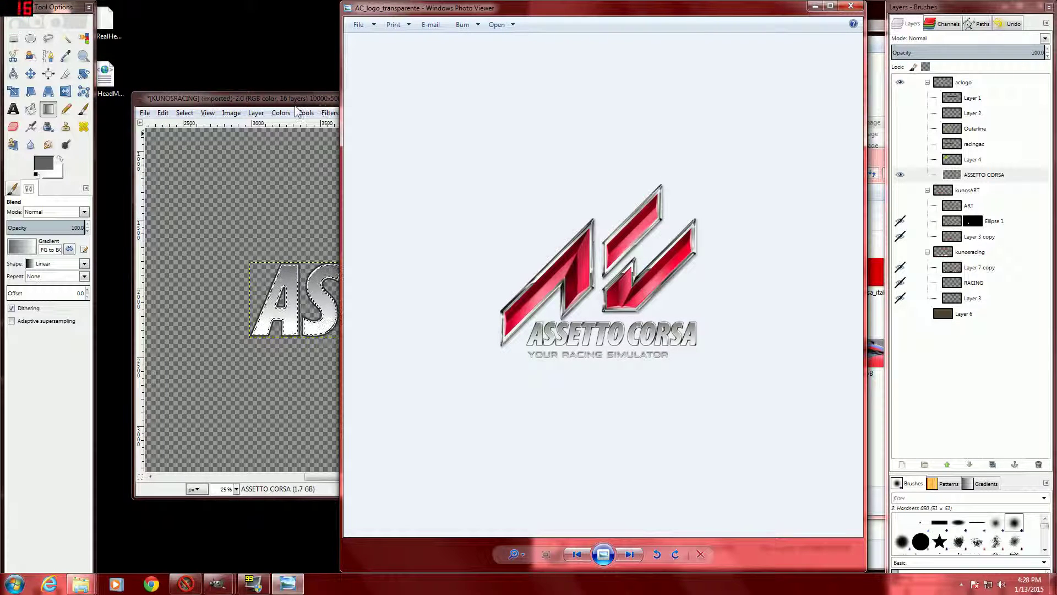
pyautogui.click(14, 39)
pyautogui.click(192, 241)
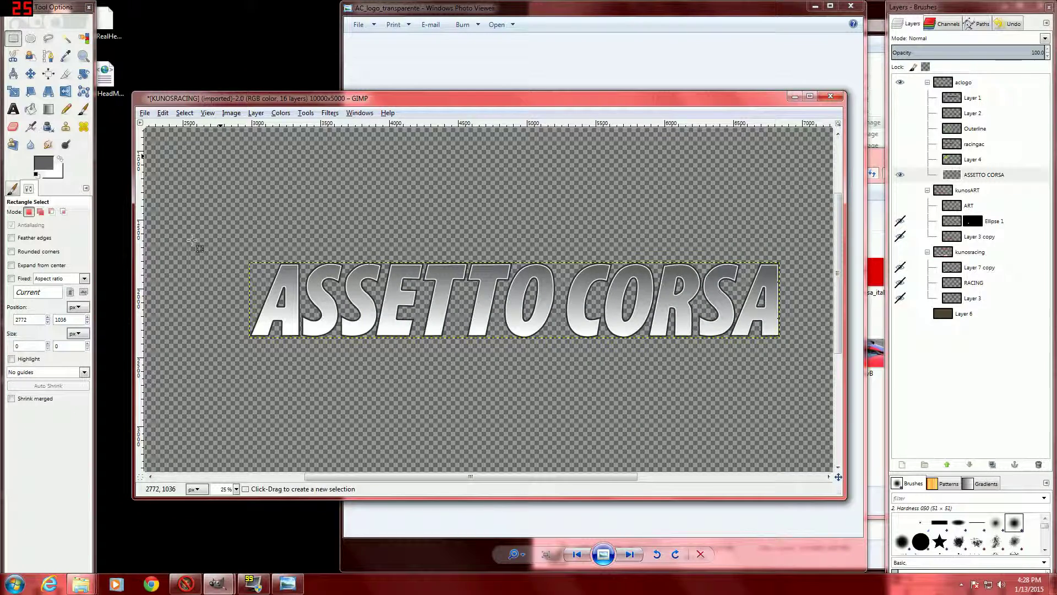
# - Zoom the image to 12.5%, move its window left, and bring the reference logo forward
pyautogui.click(236, 489)
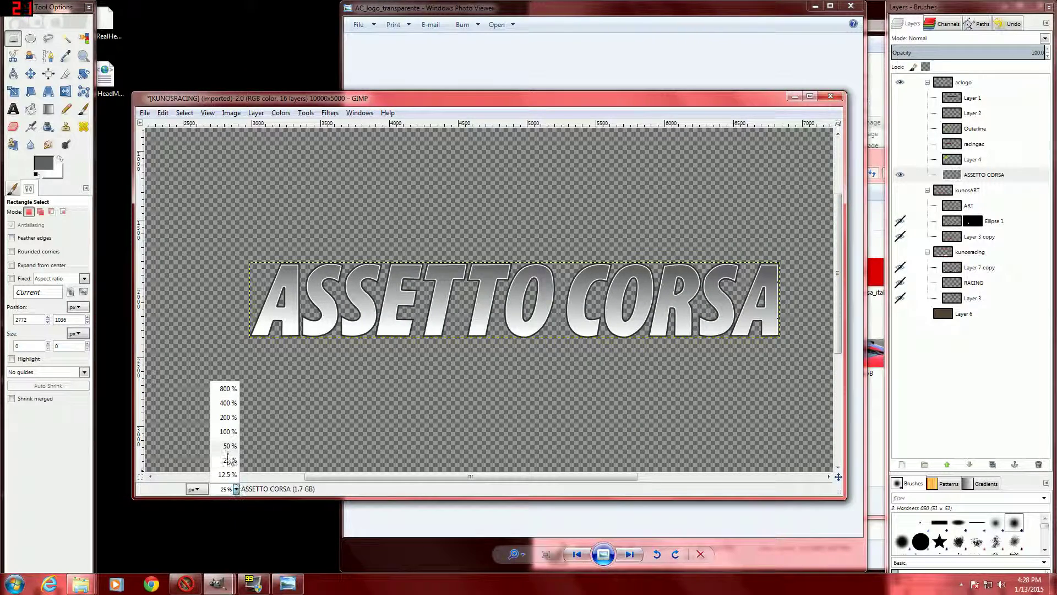
pyautogui.click(227, 474)
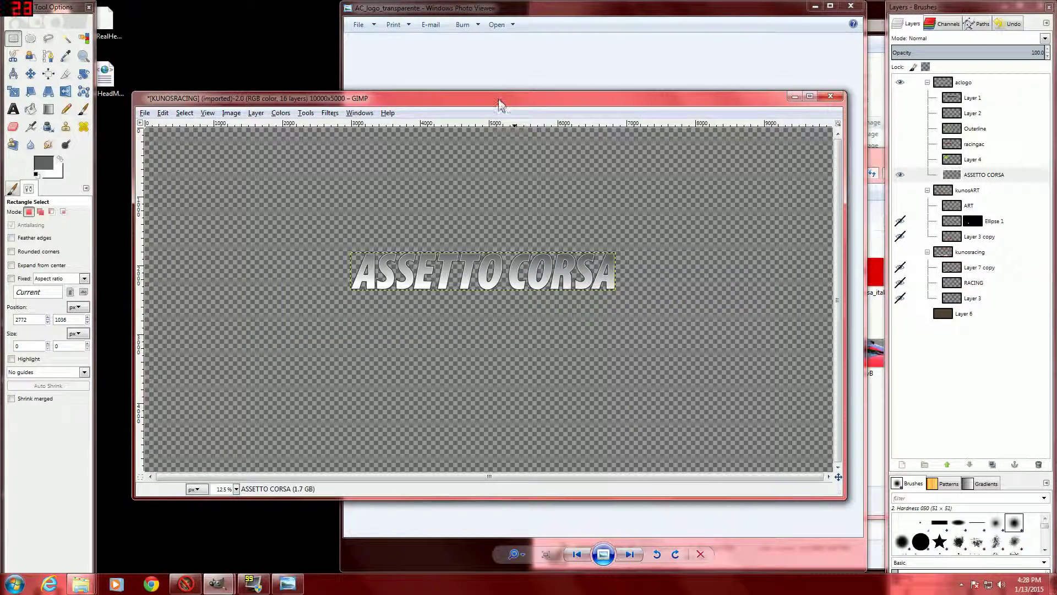
pyautogui.moveTo(500, 105); pyautogui.dragTo(391, 99)
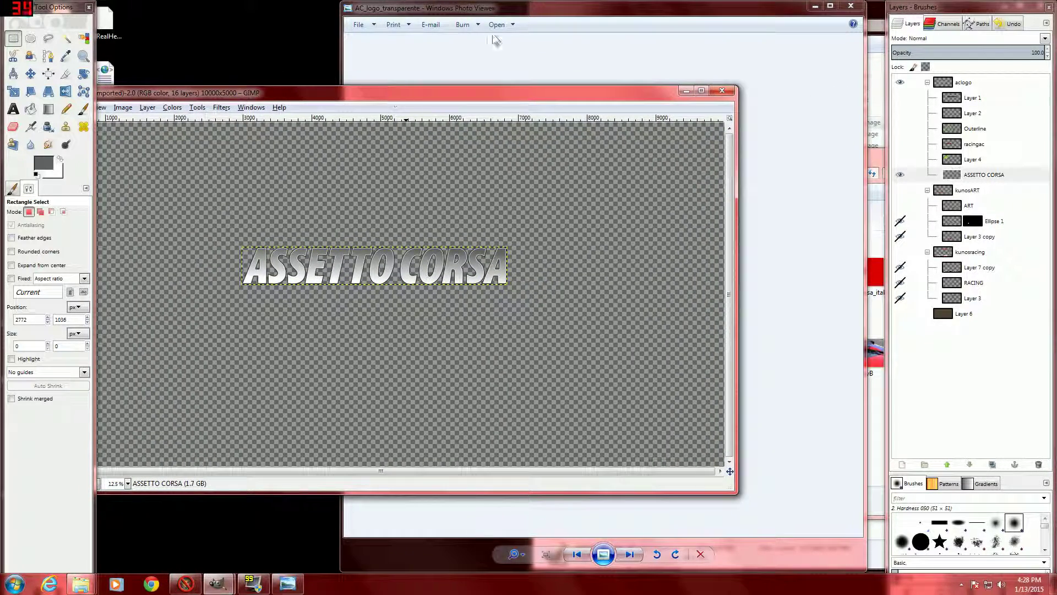
pyautogui.click(518, 18)
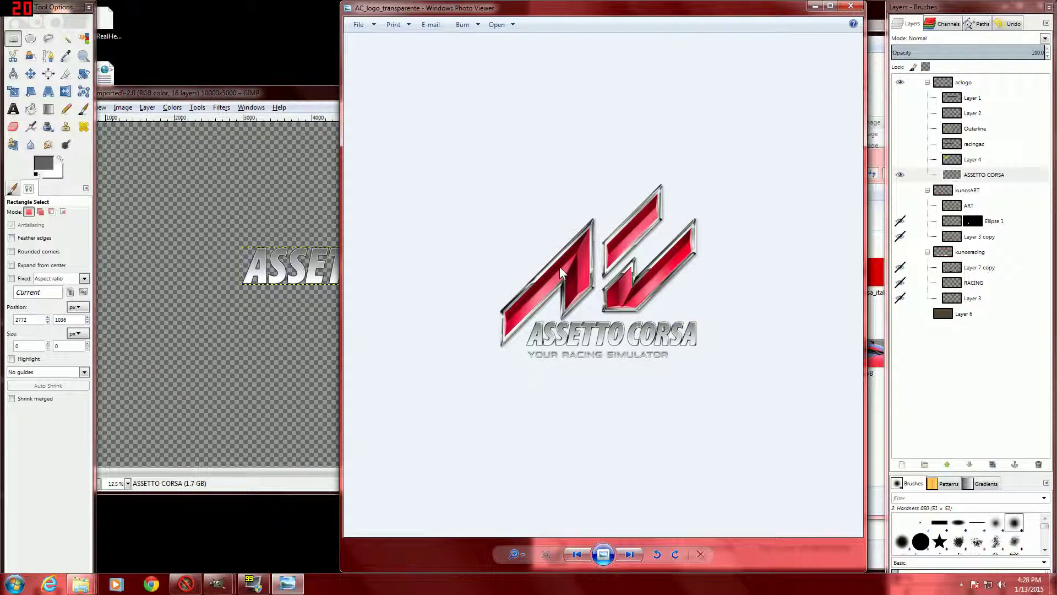